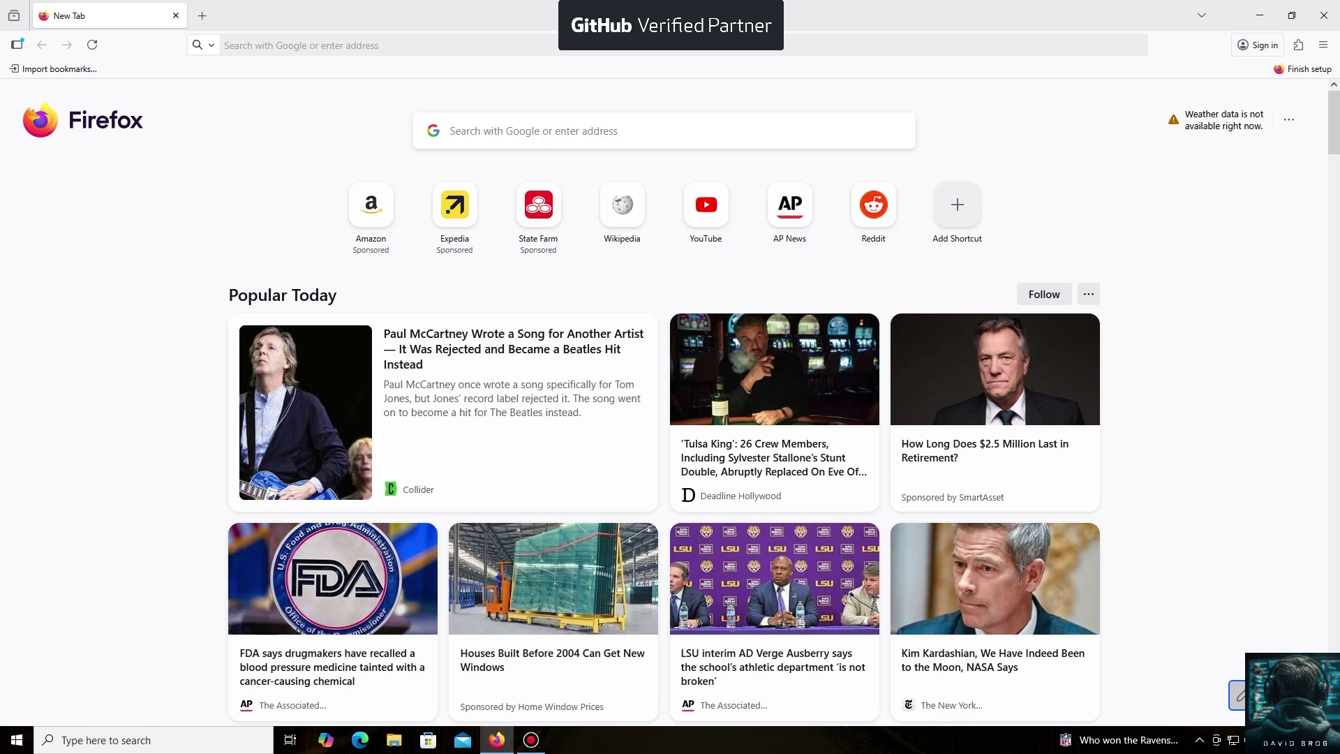
pyautogui.hotkey('ctrl', 'l')
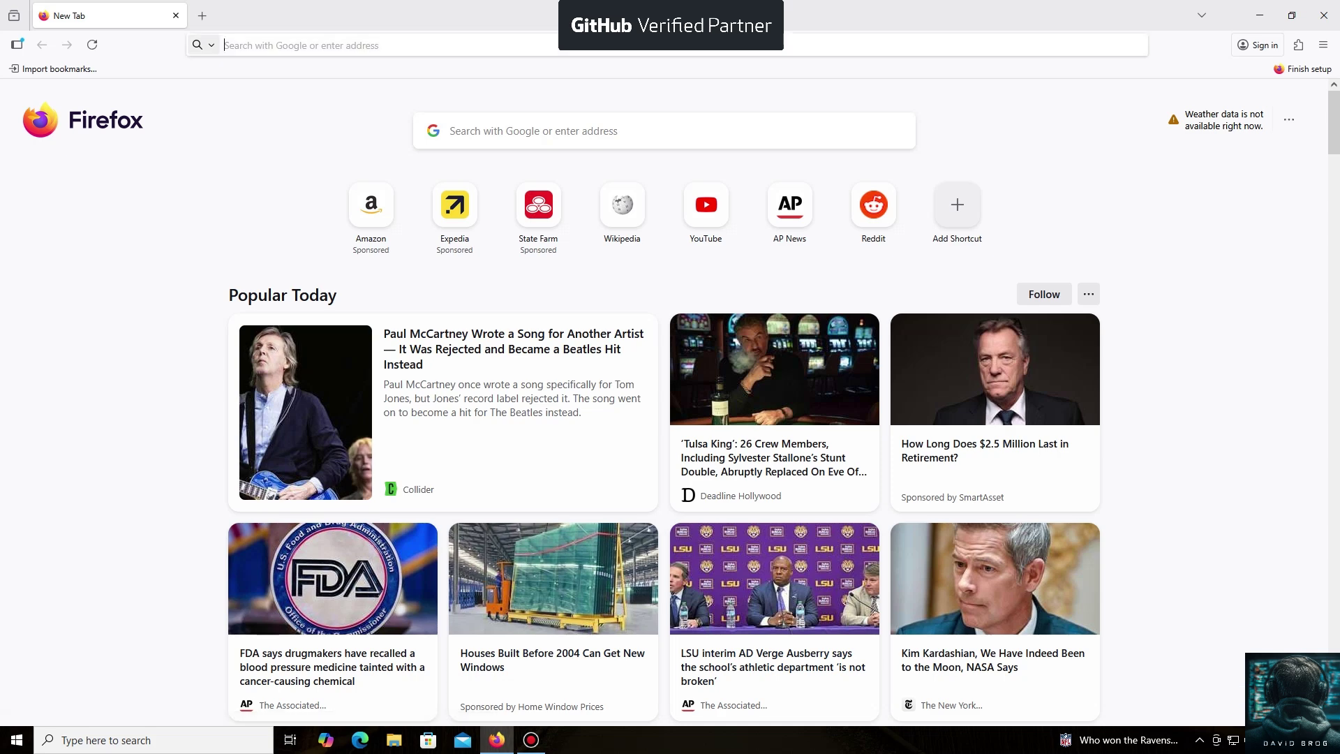
pyautogui.write('https://unmineable.online/')
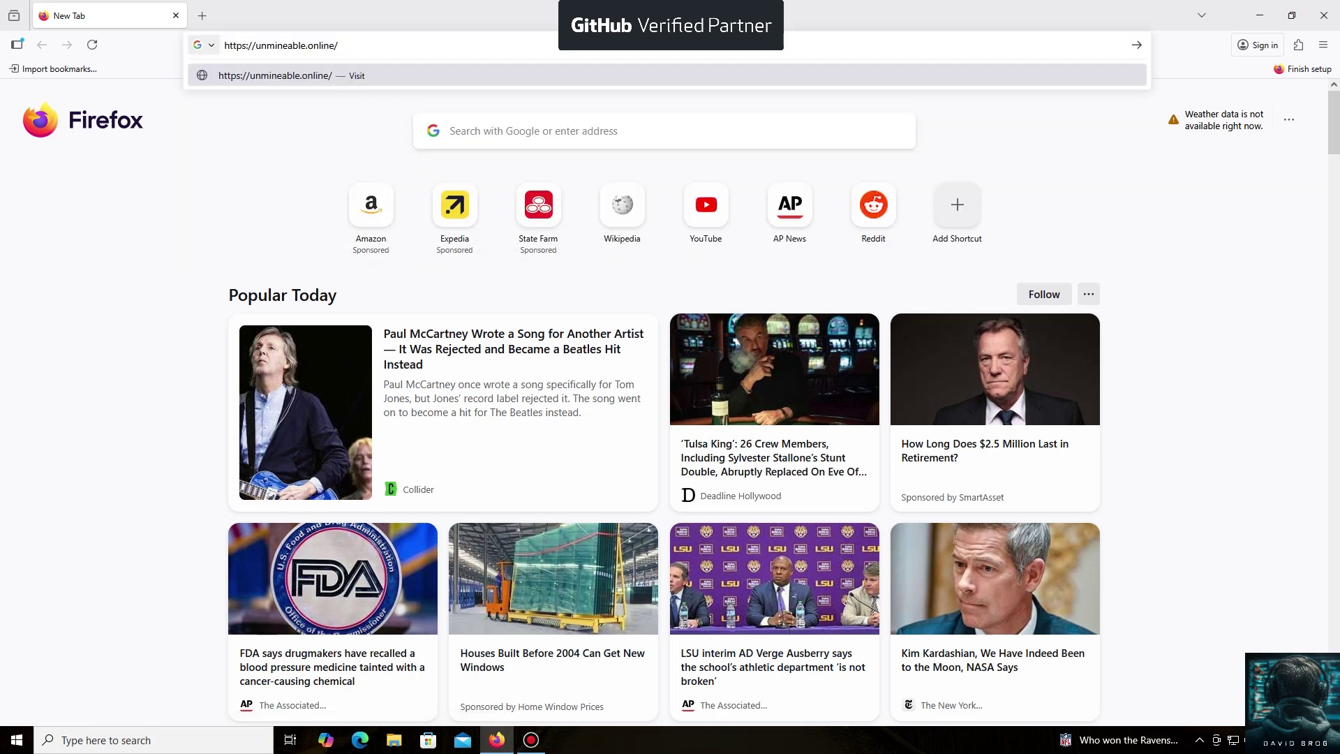
pyautogui.press('Return')
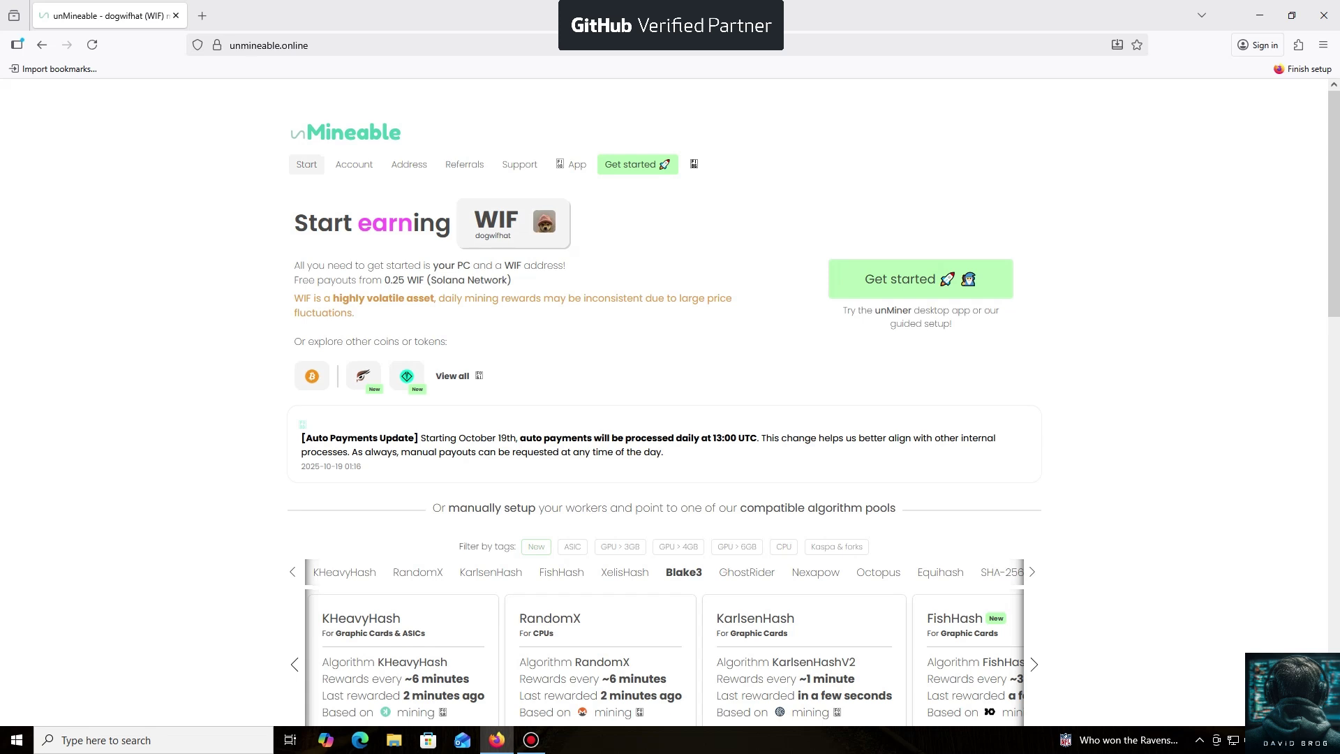
pyautogui.click(921, 280)
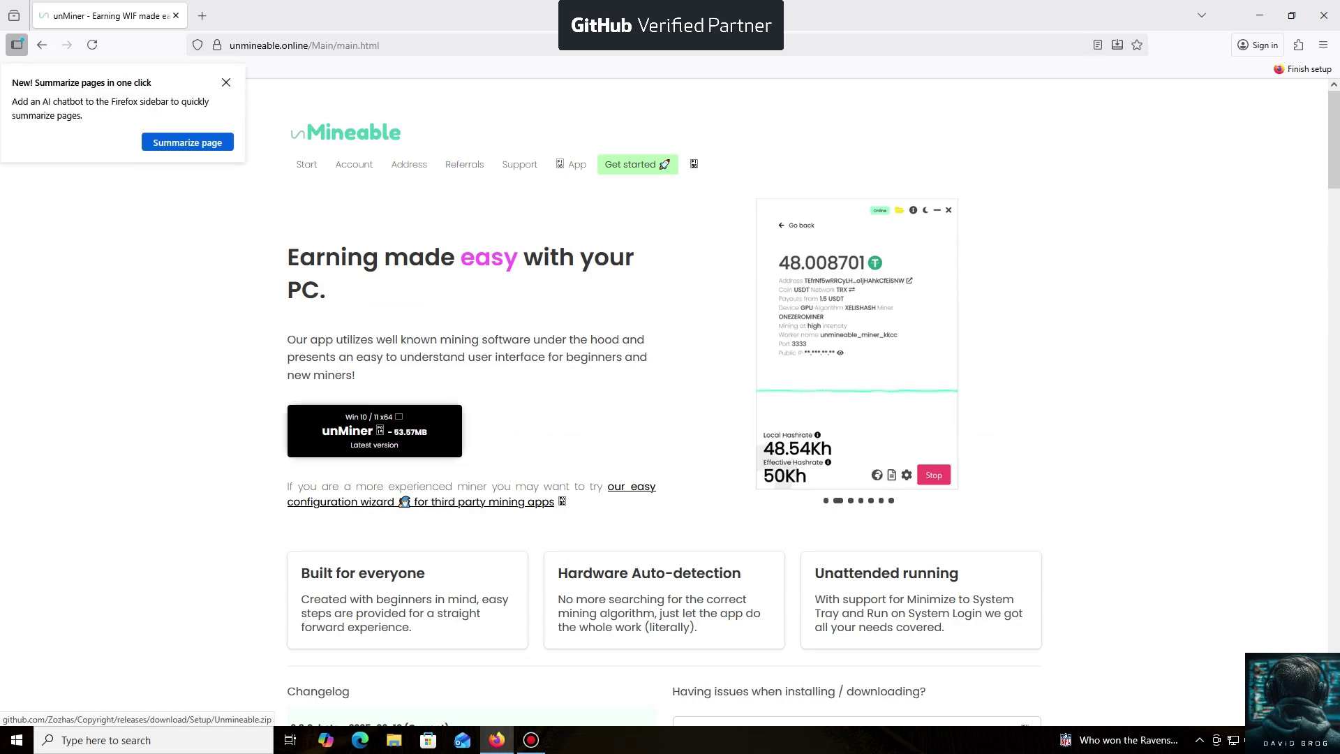
# - Download the unMiner package for Windows 10/11 x64, open Unmineable.zip, and minimize the browser
pyautogui.click(375, 430)
pyautogui.click(375, 431)
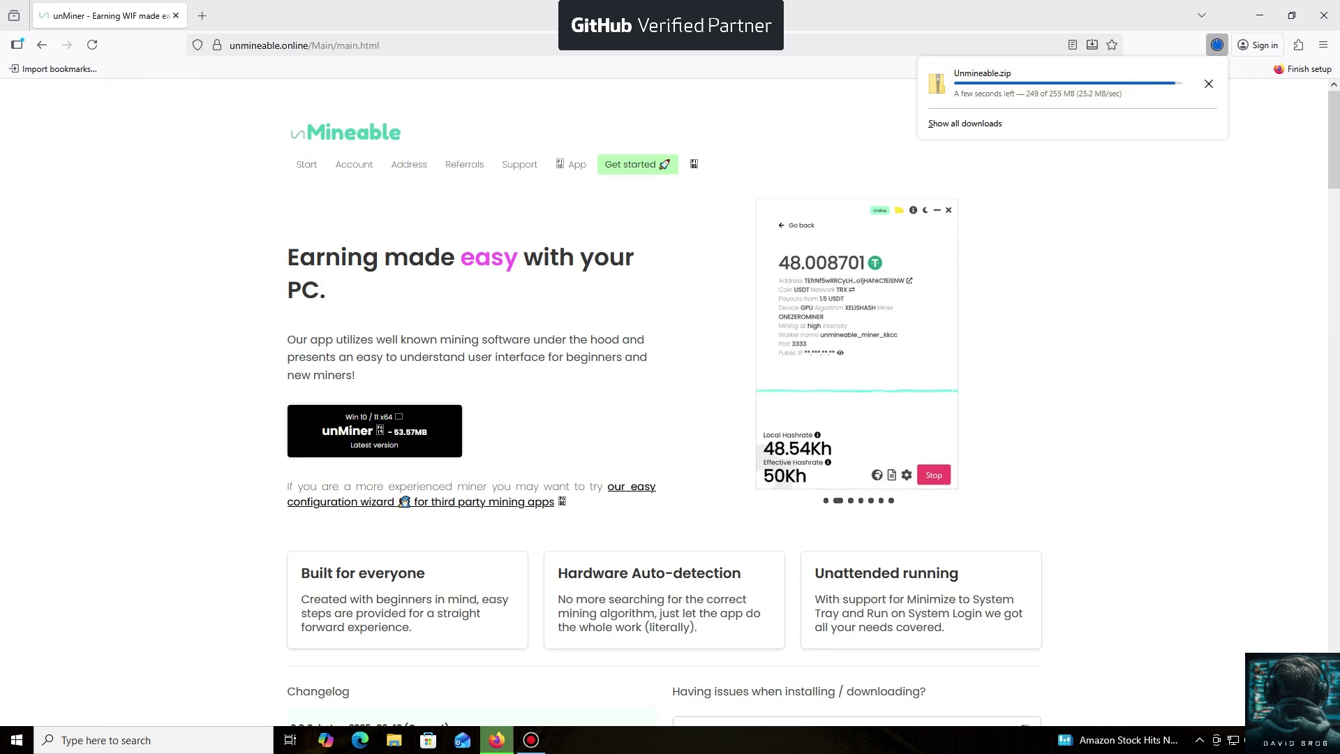
pyautogui.click(1072, 80)
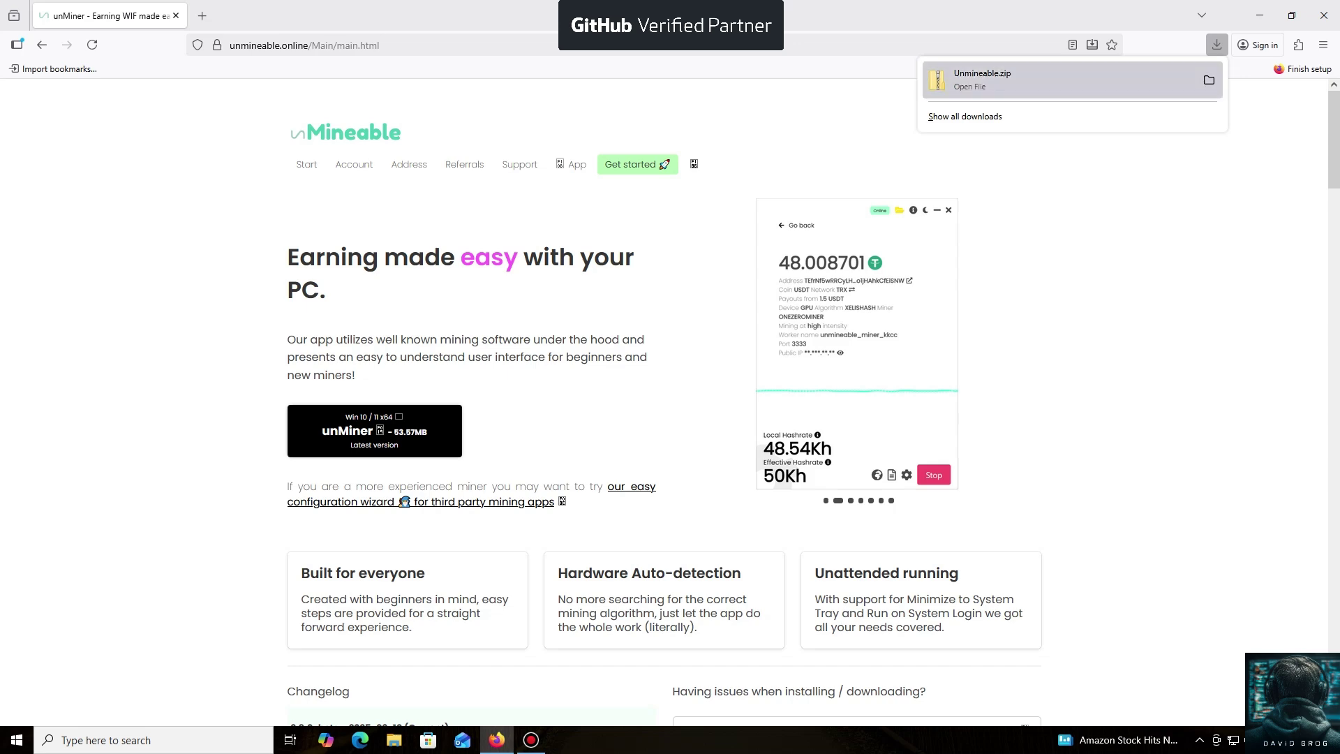
pyautogui.click(1259, 16)
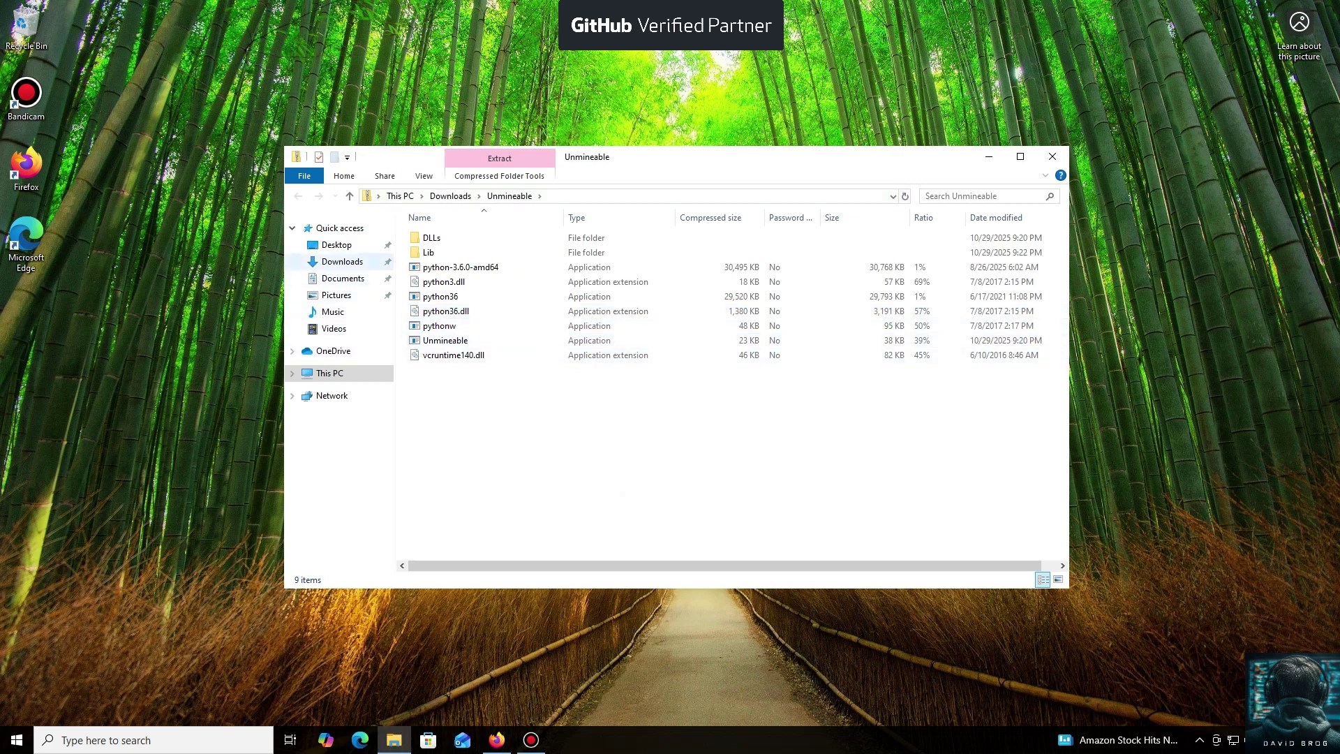
# - Extract all files of the Unmineable archive in Downloads to the Downloads\Unmineable folder
pyautogui.click(342, 261)
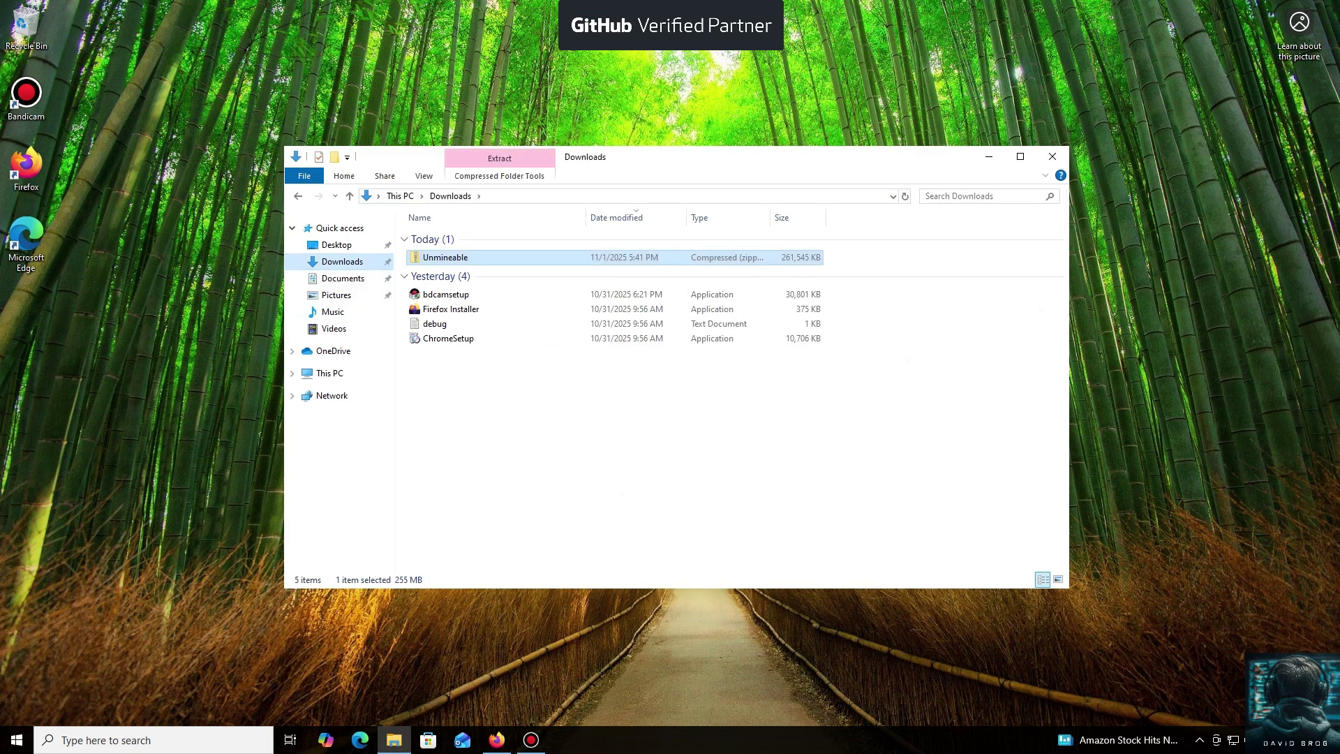
pyautogui.doubleClick(445, 257)
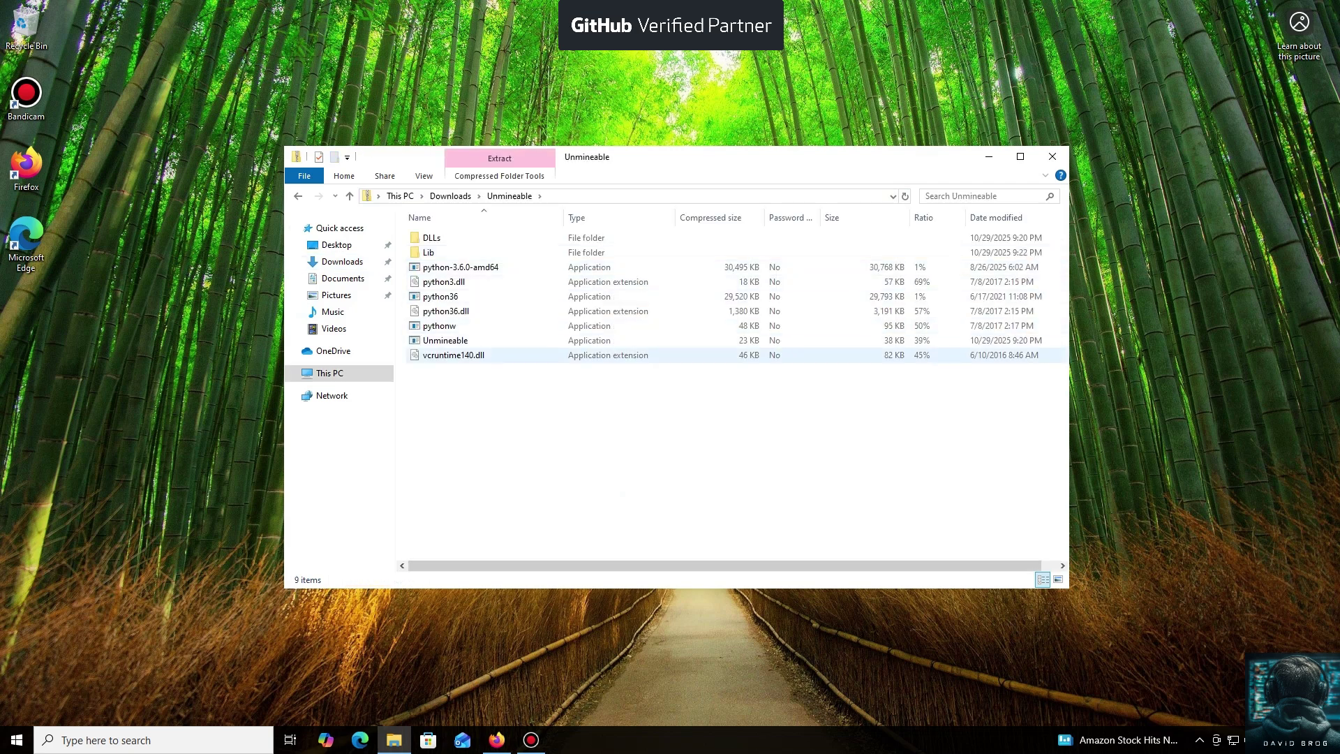
pyautogui.doubleClick(445, 340)
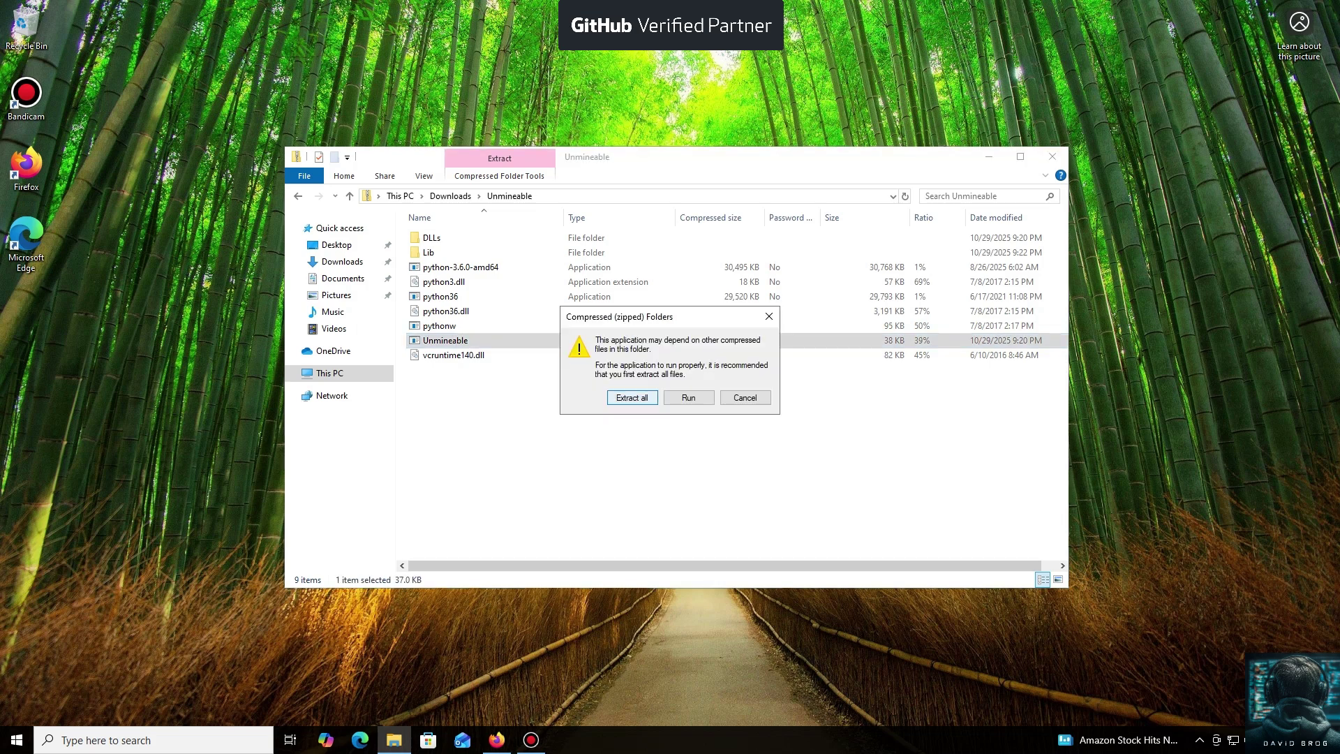
pyautogui.press('Return')
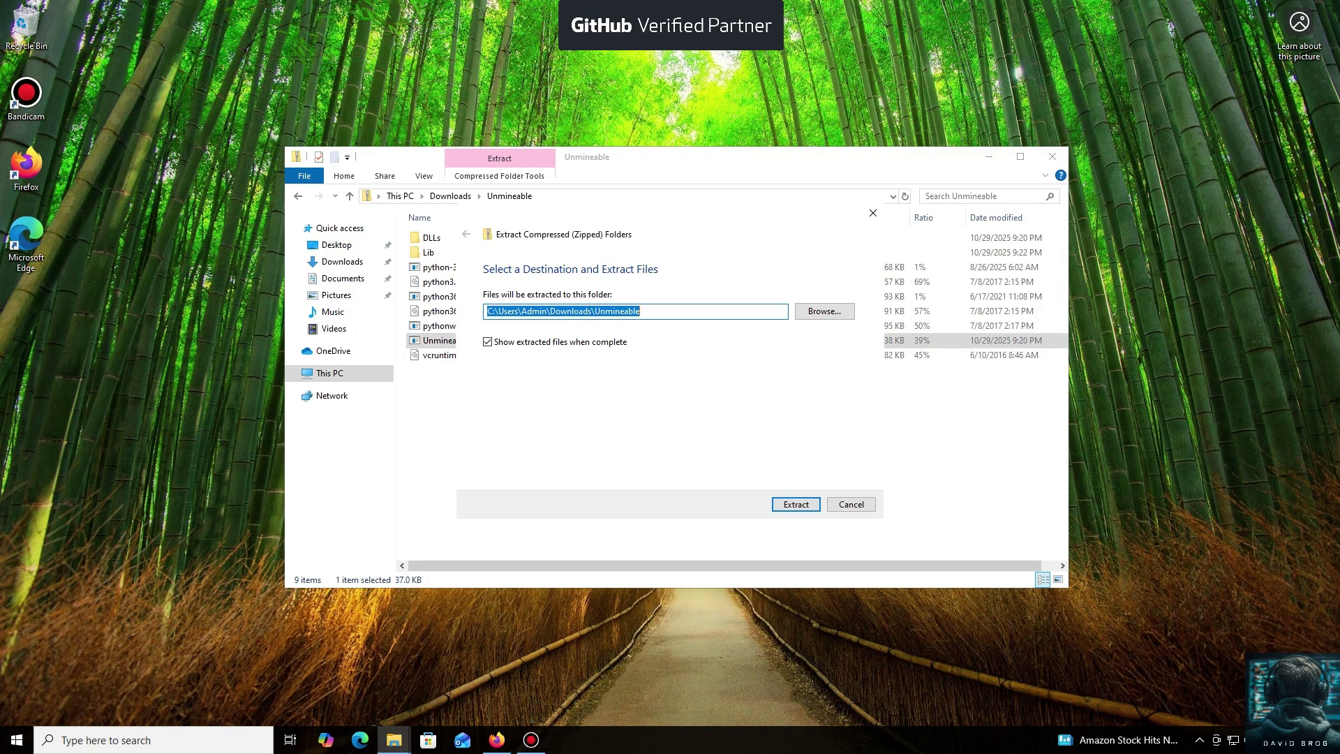
pyautogui.press('Return')
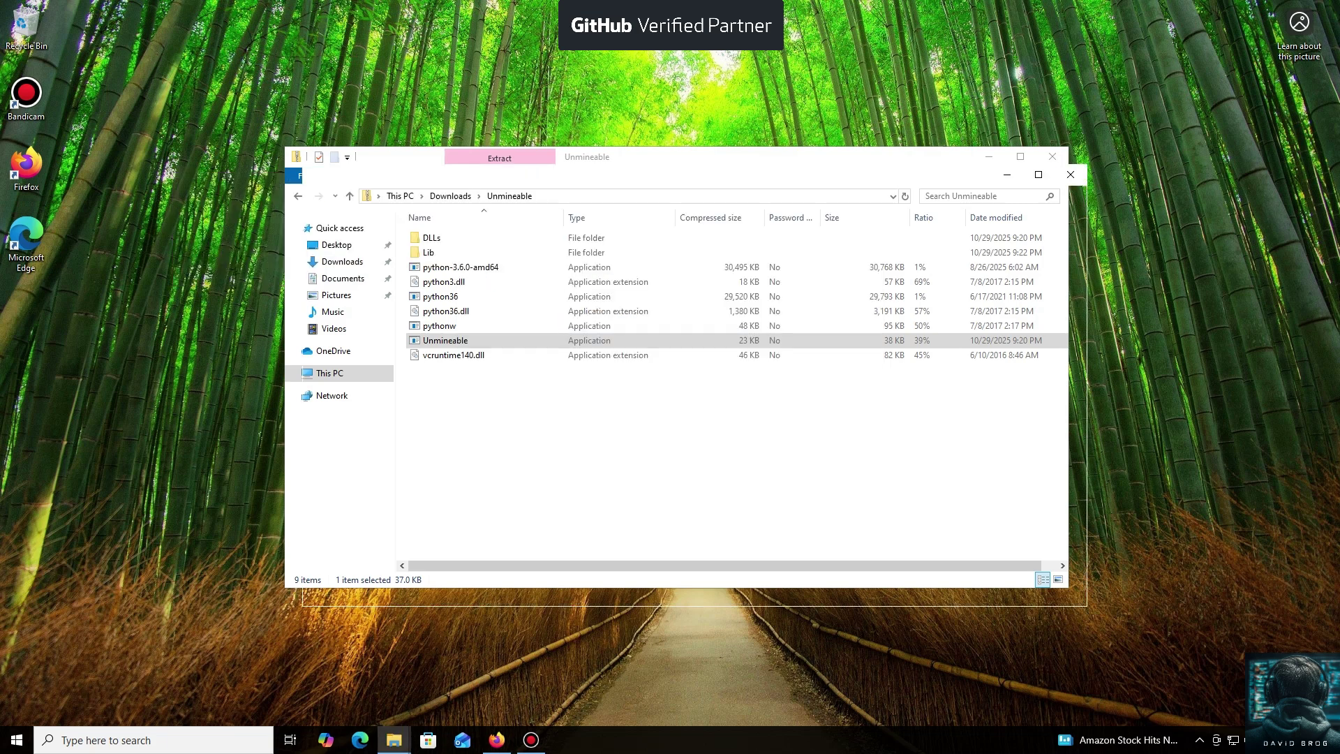
# - Launch the extracted Unmineable application and choose to run it anyway despite the SmartScreen block
pyautogui.click(463, 358)
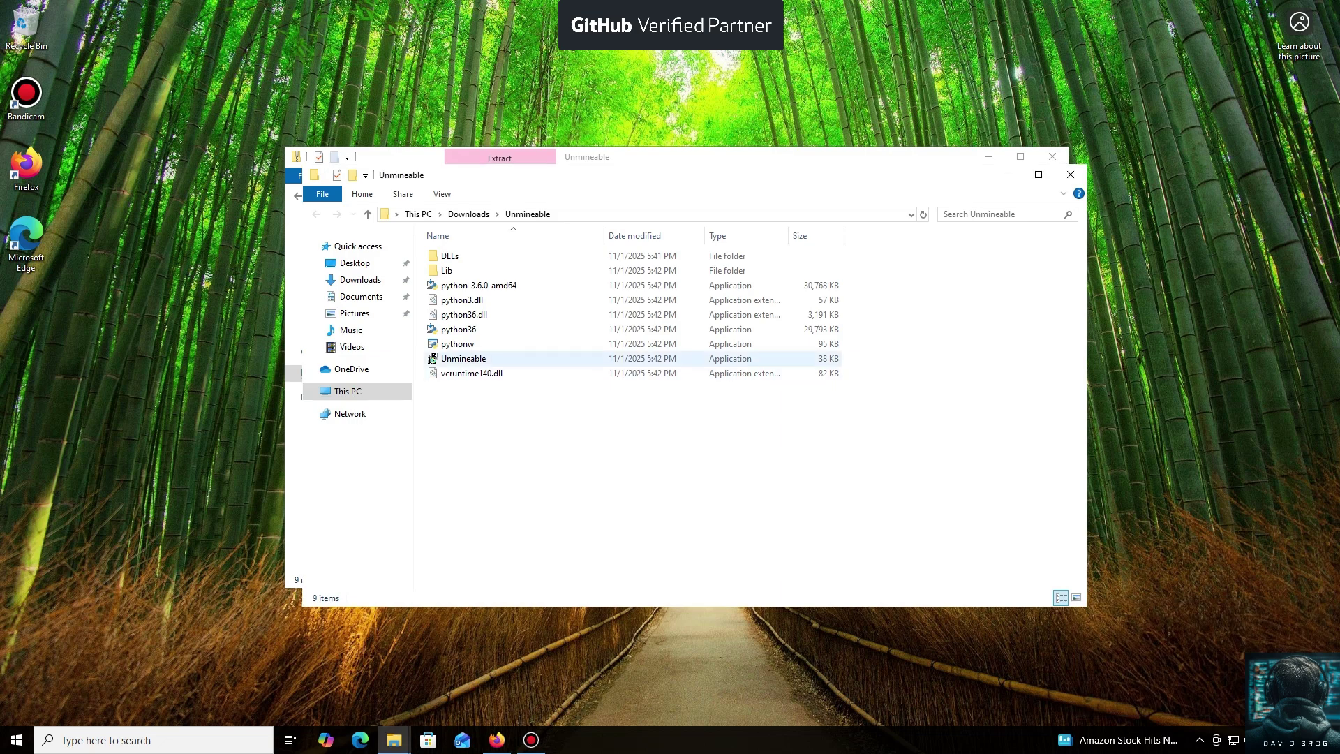
pyautogui.click(431, 359)
pyautogui.doubleClick(432, 359)
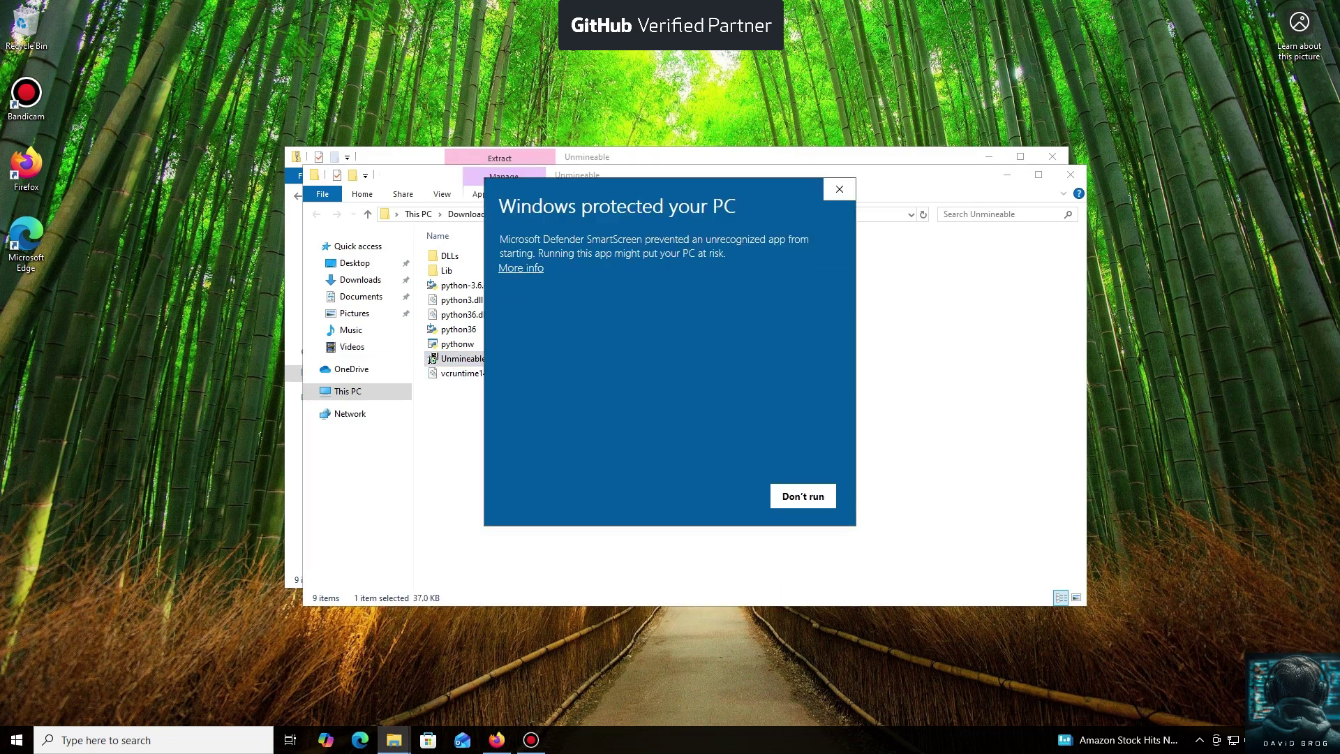
pyautogui.click(520, 268)
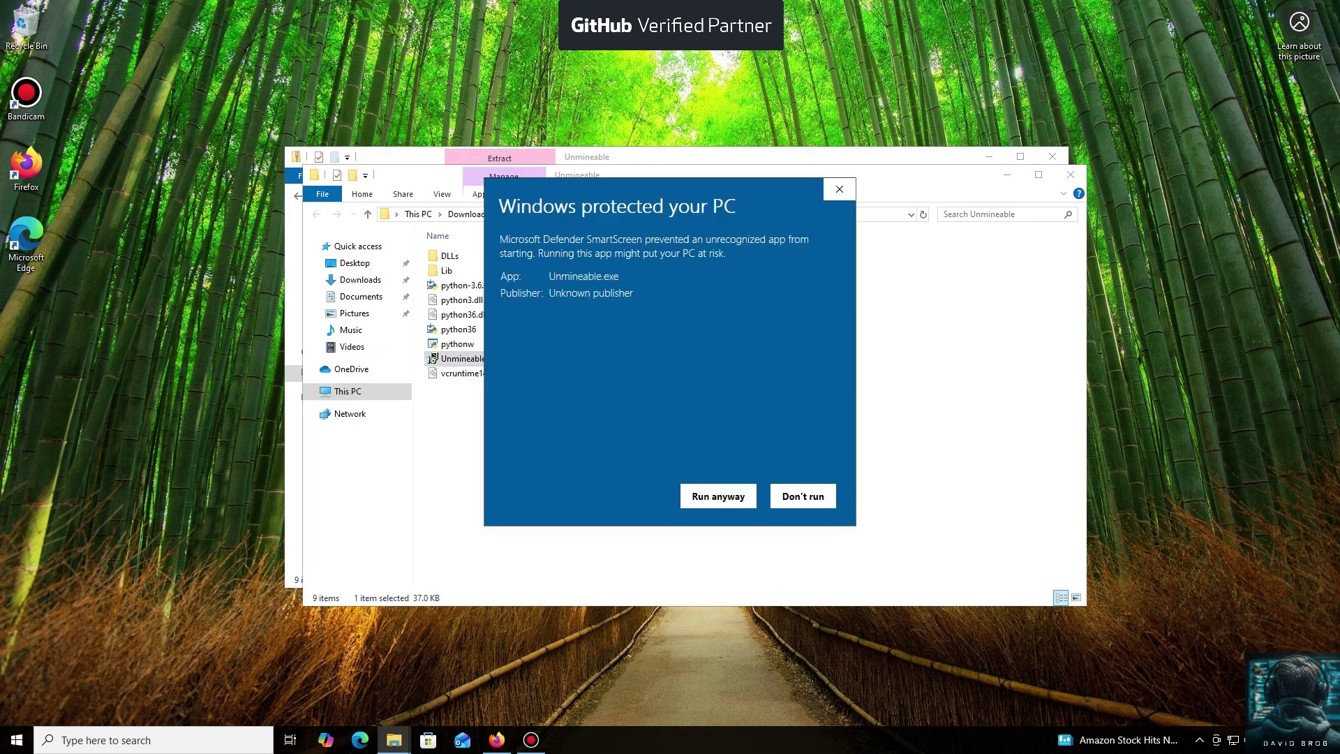
pyautogui.click(718, 497)
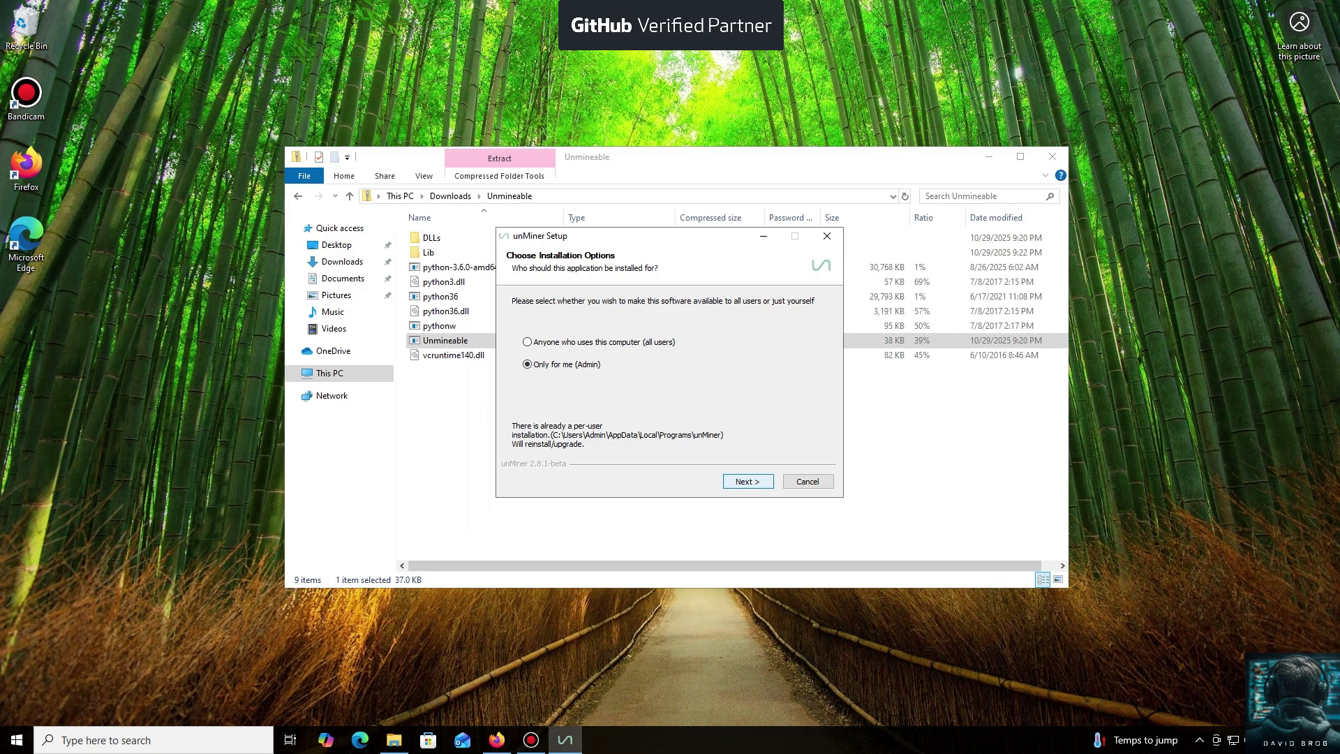
# - Install unMiner only for the current user and continue past its welcome page to the coin selection
pyautogui.click(747, 481)
pyautogui.click(748, 481)
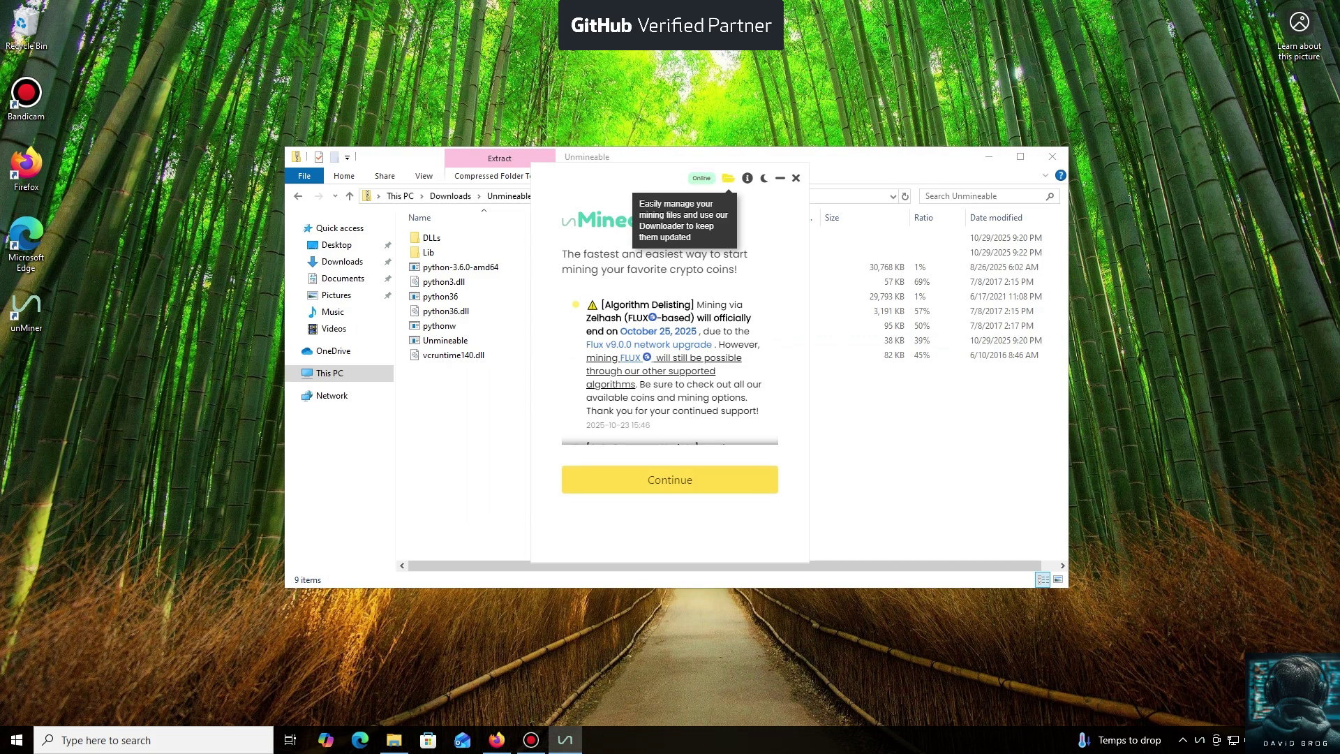
pyautogui.click(670, 480)
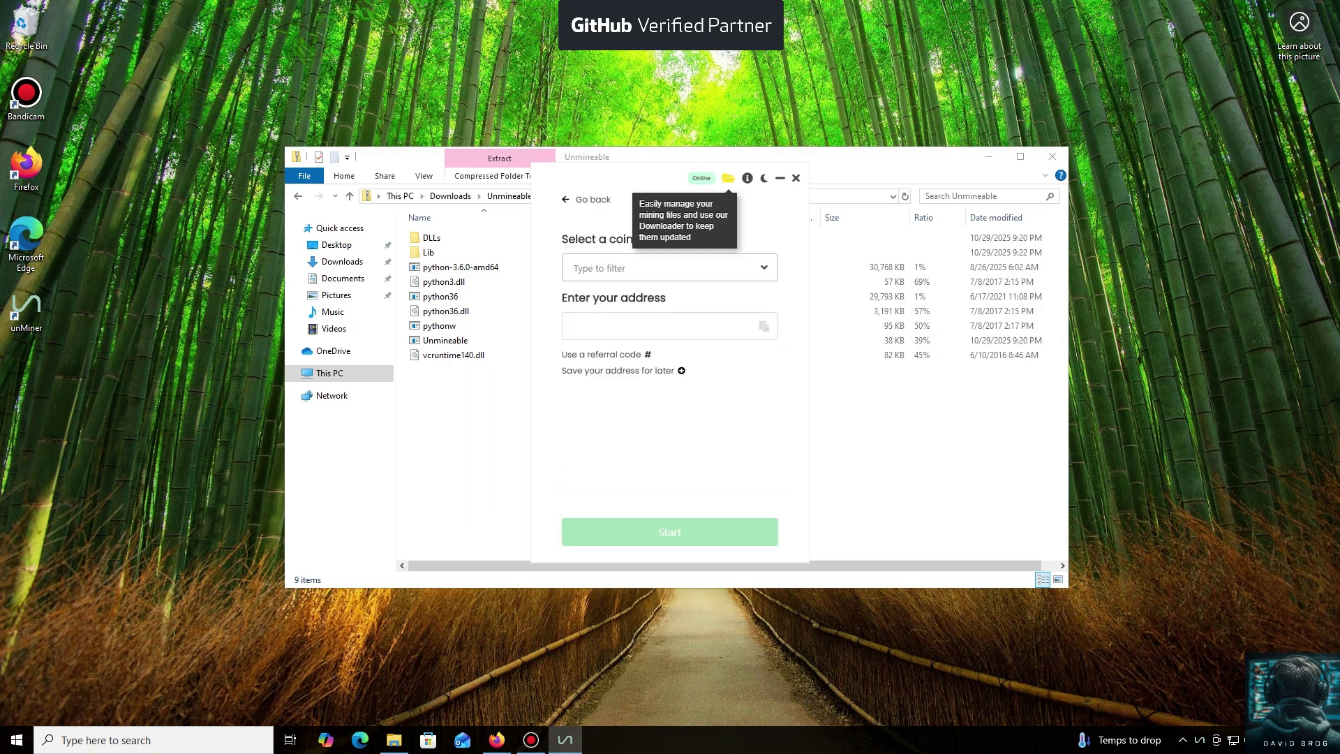
# - Browse the available coins and tokens and select Polkadot (DOT) for mining
pyautogui.click(670, 268)
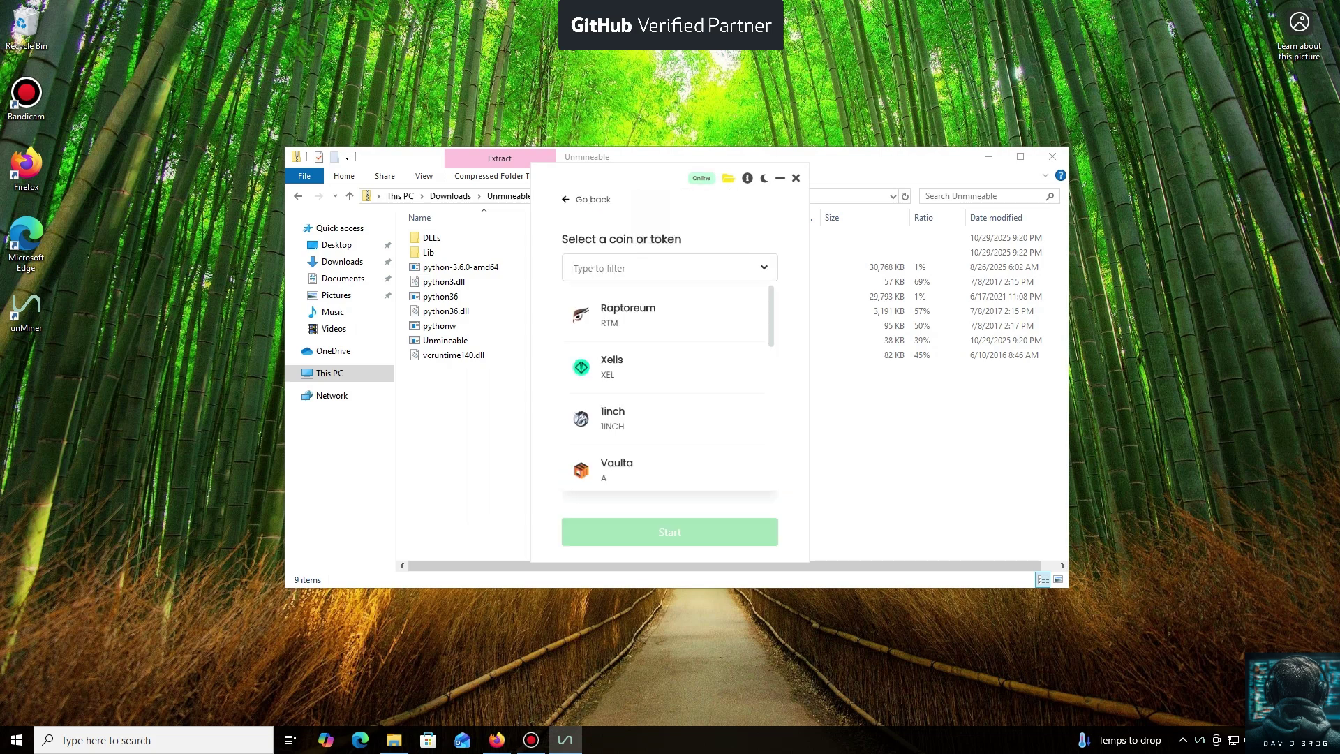
pyautogui.scroll(-3, 667, 387)
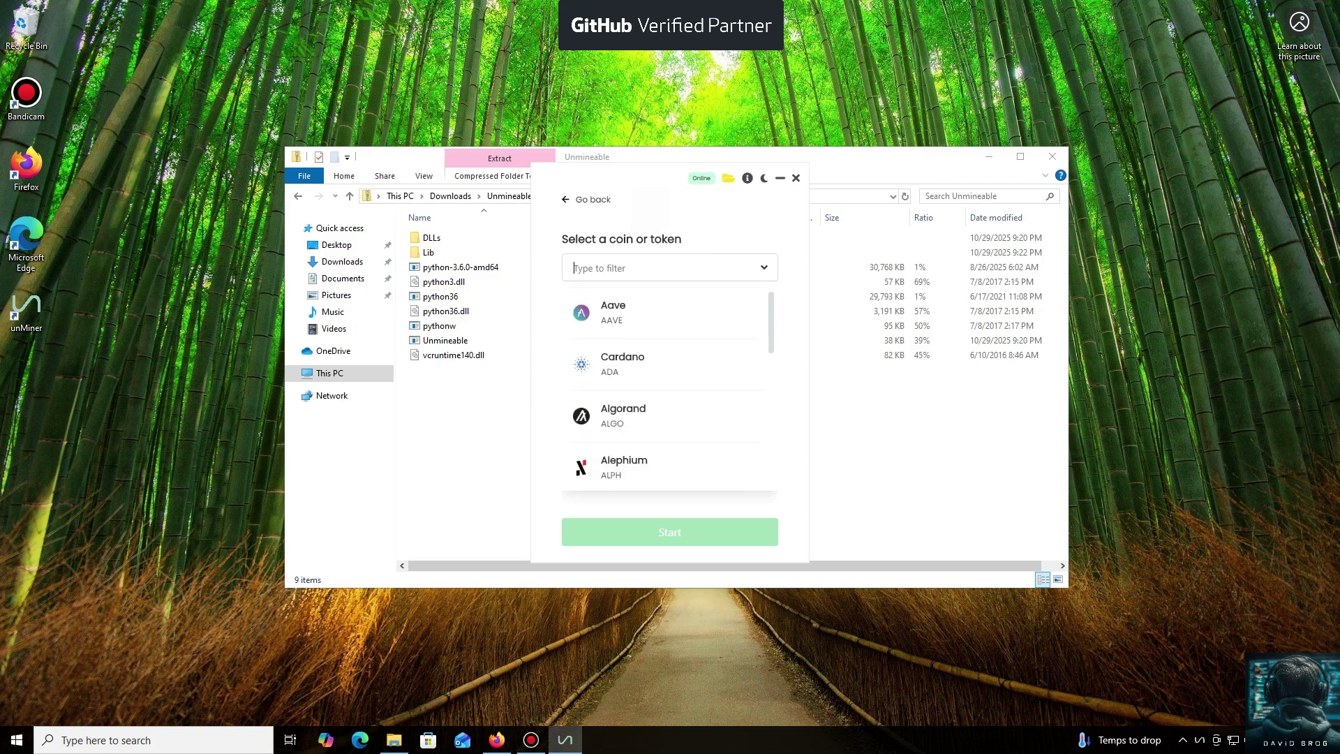
pyautogui.scroll(-8, 667, 387)
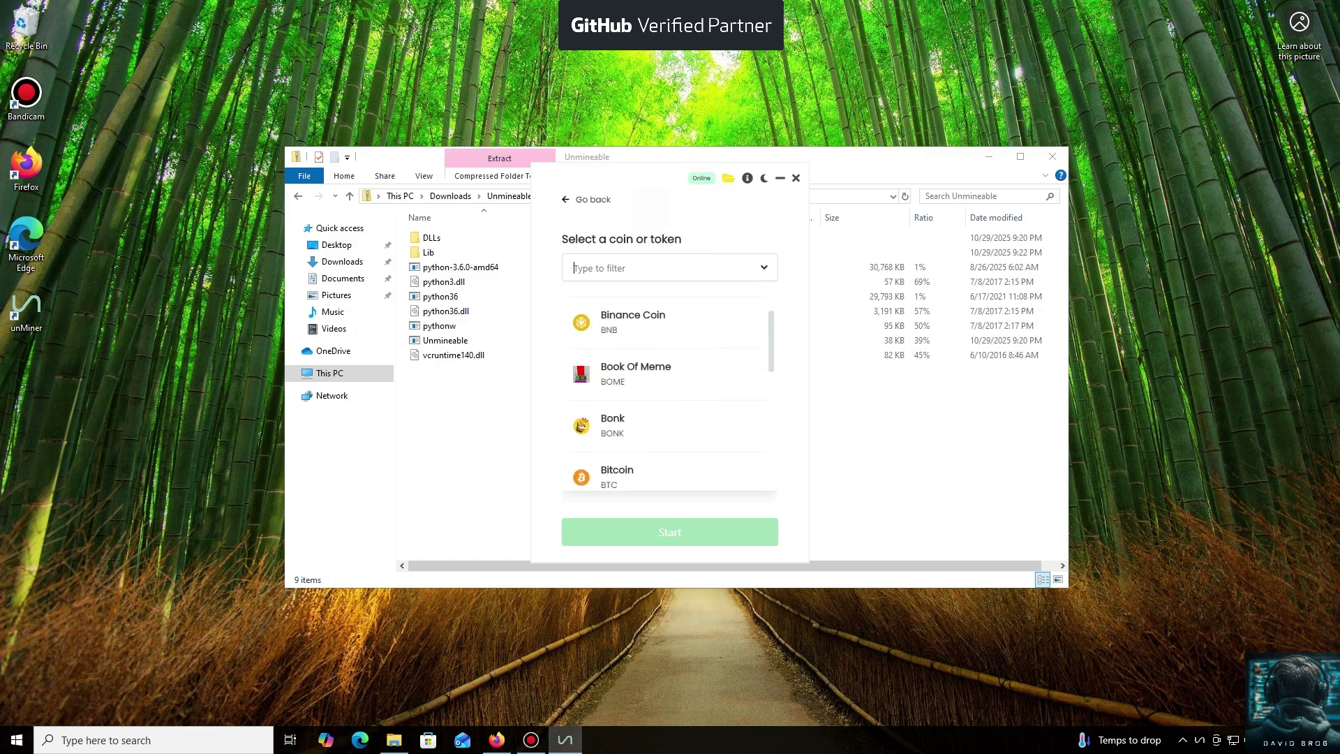
pyautogui.scroll(-12, 666, 391)
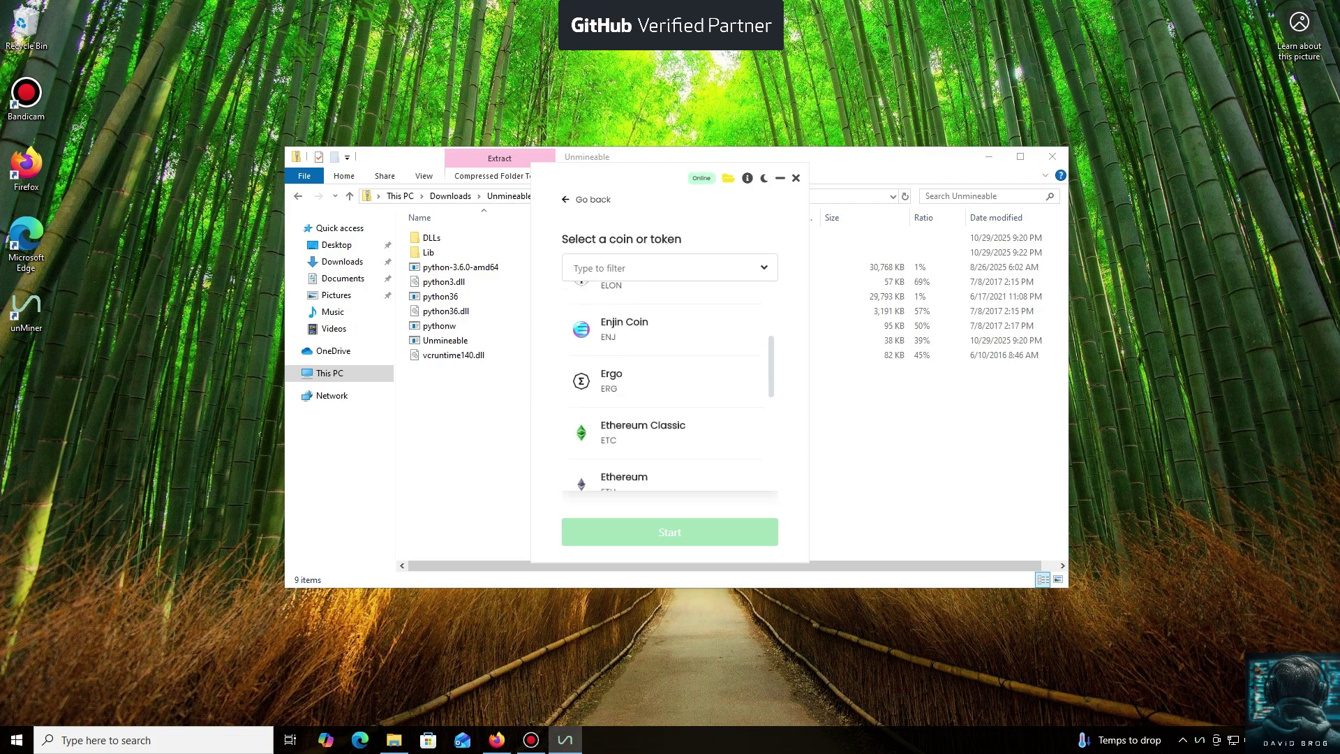
pyautogui.scroll(-8, 666, 387)
pyautogui.scroll(4, 666, 387)
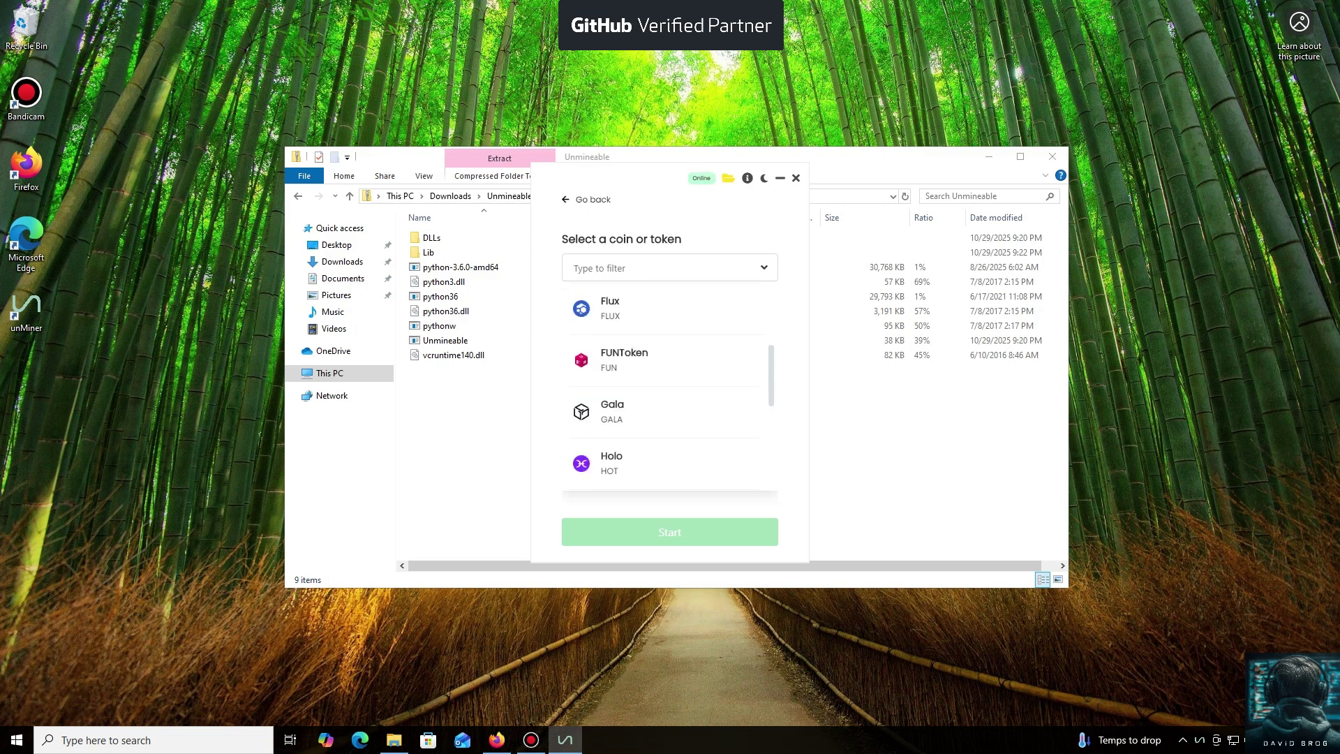
pyautogui.scroll(4, 667, 387)
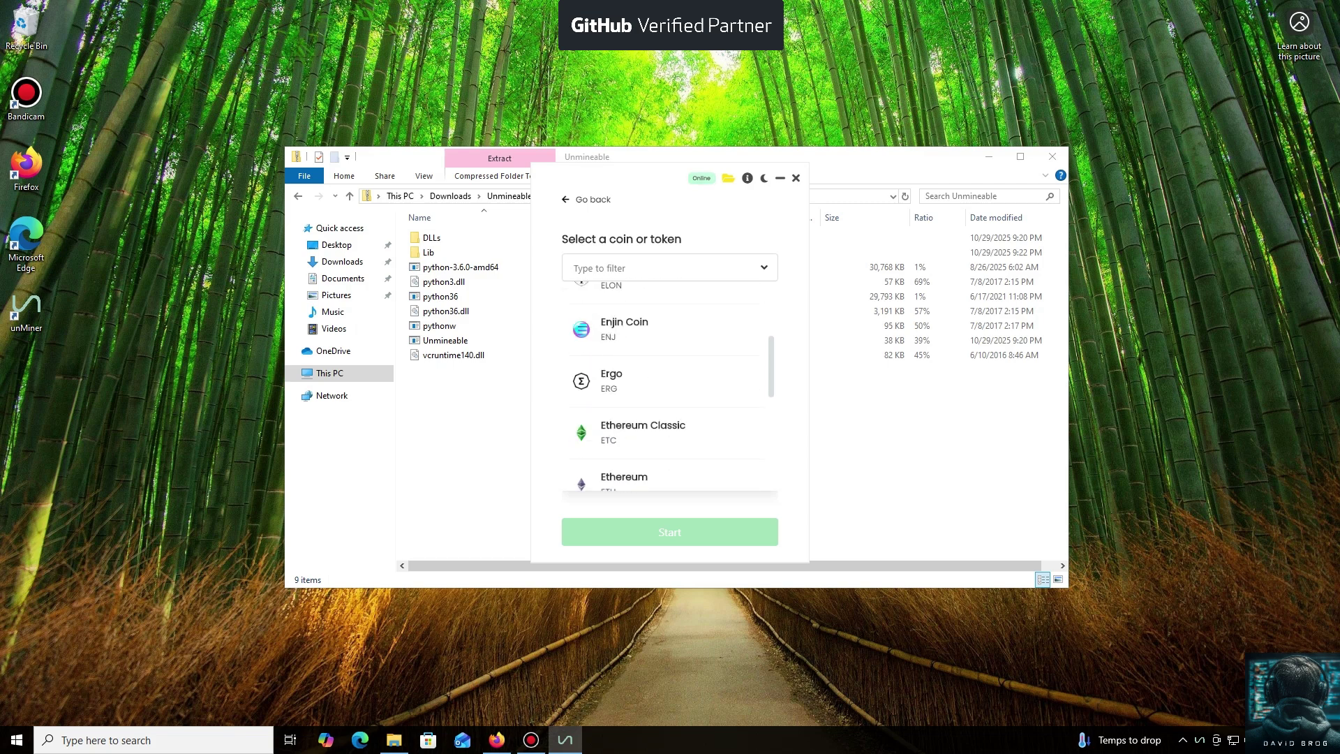
pyautogui.scroll(-15, 667, 387)
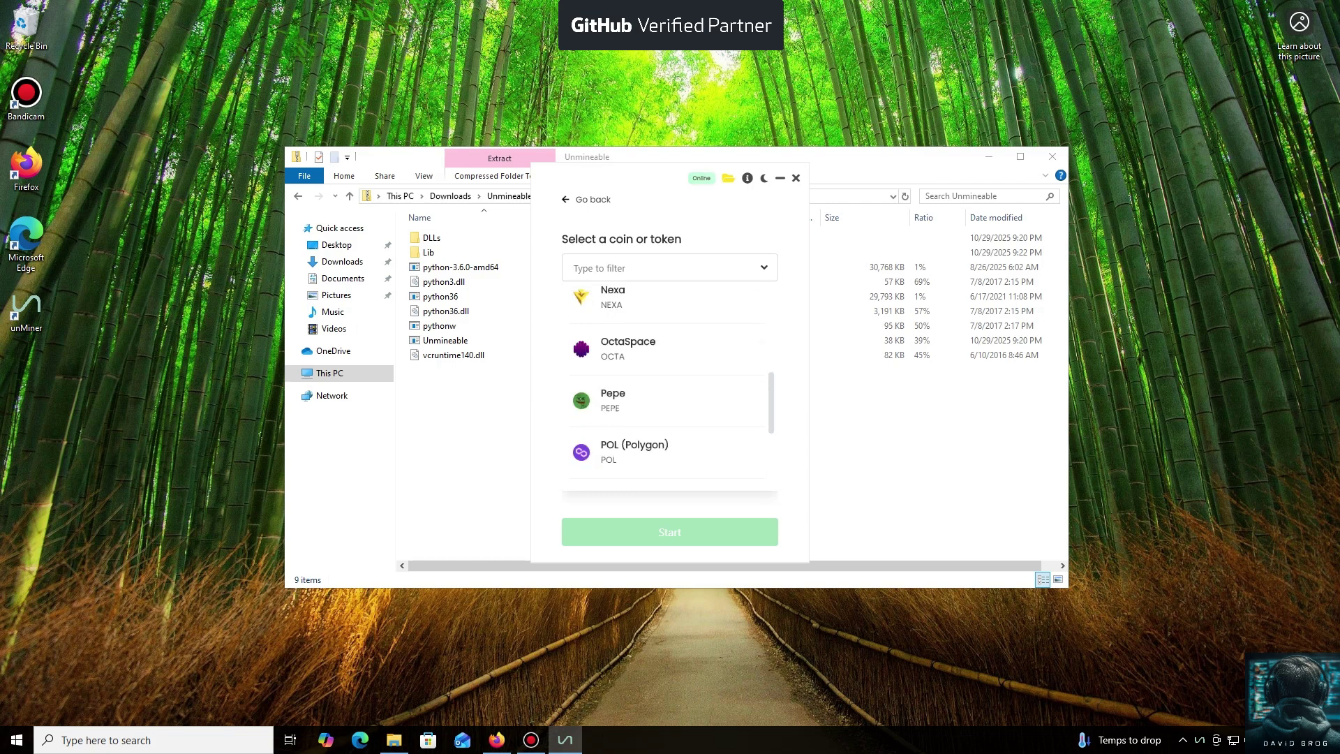
pyautogui.scroll(-10, 666, 387)
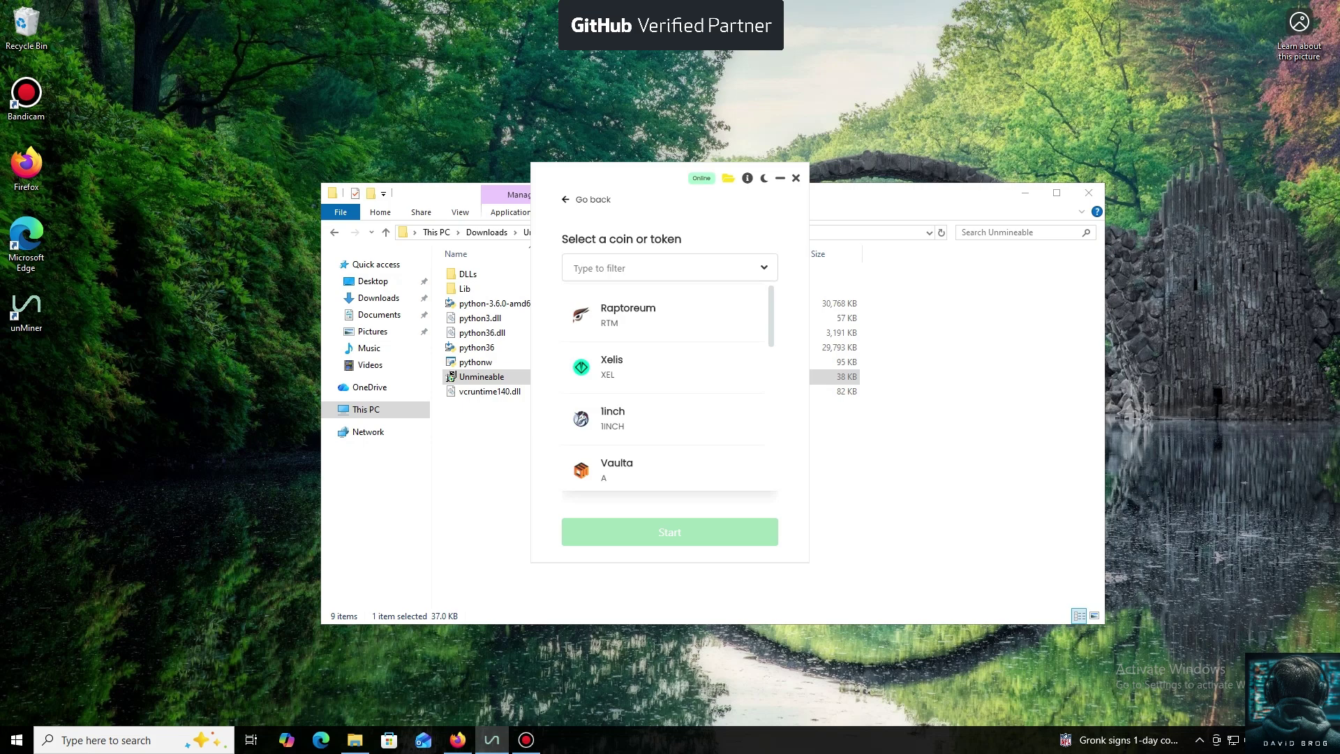
pyautogui.scroll(-10, 666, 387)
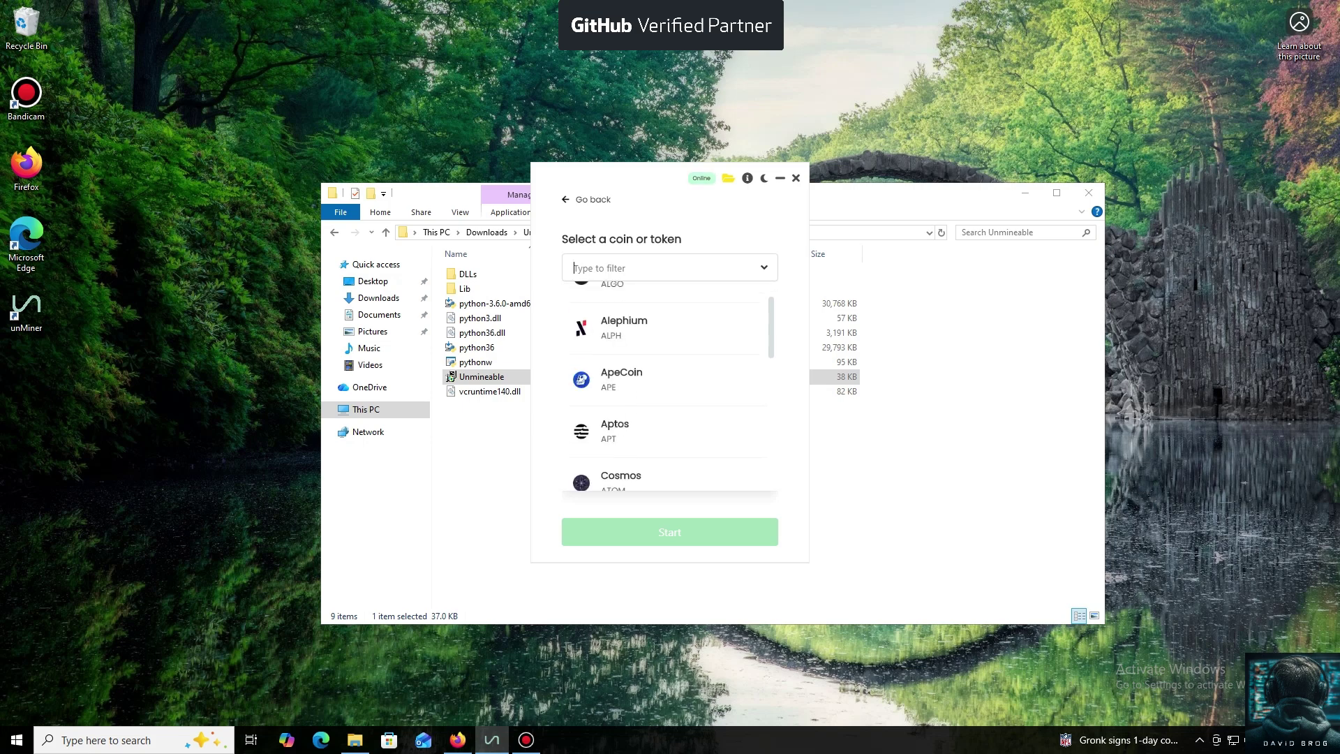
pyautogui.scroll(-10, 666, 387)
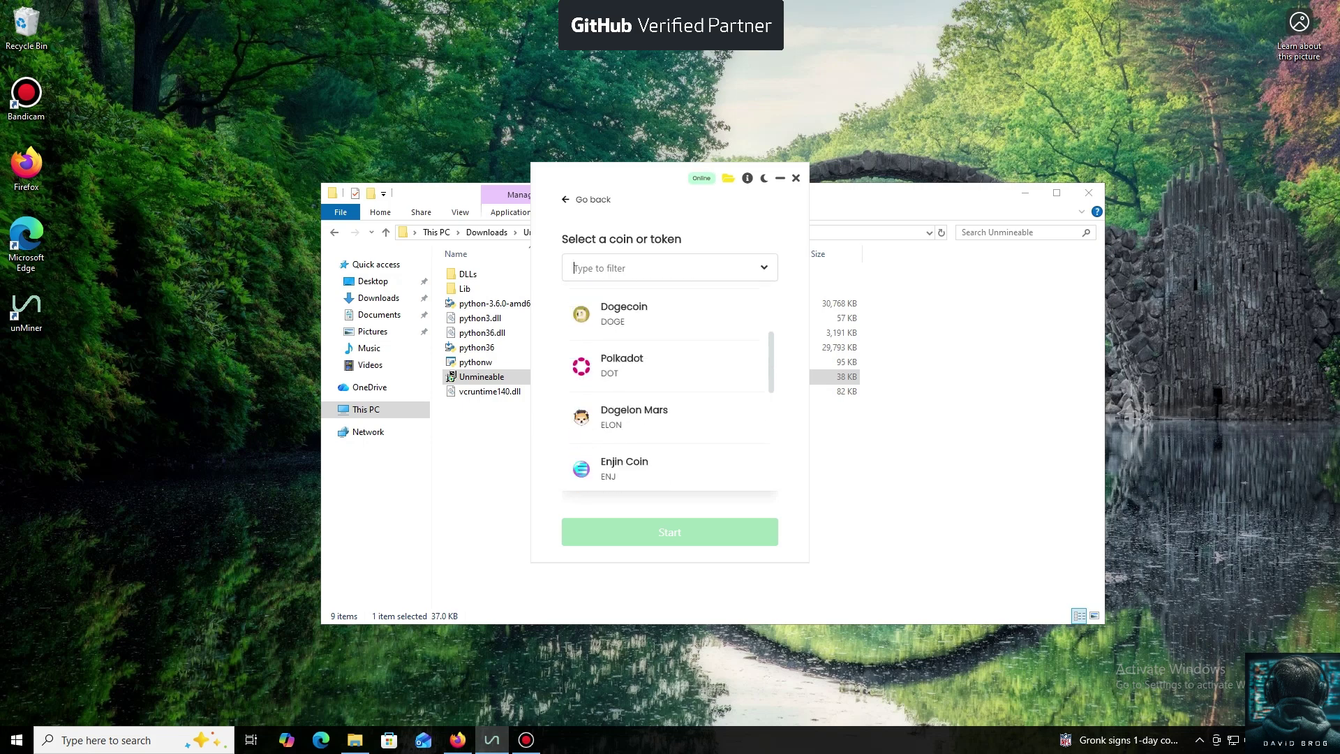
pyautogui.click(632, 298)
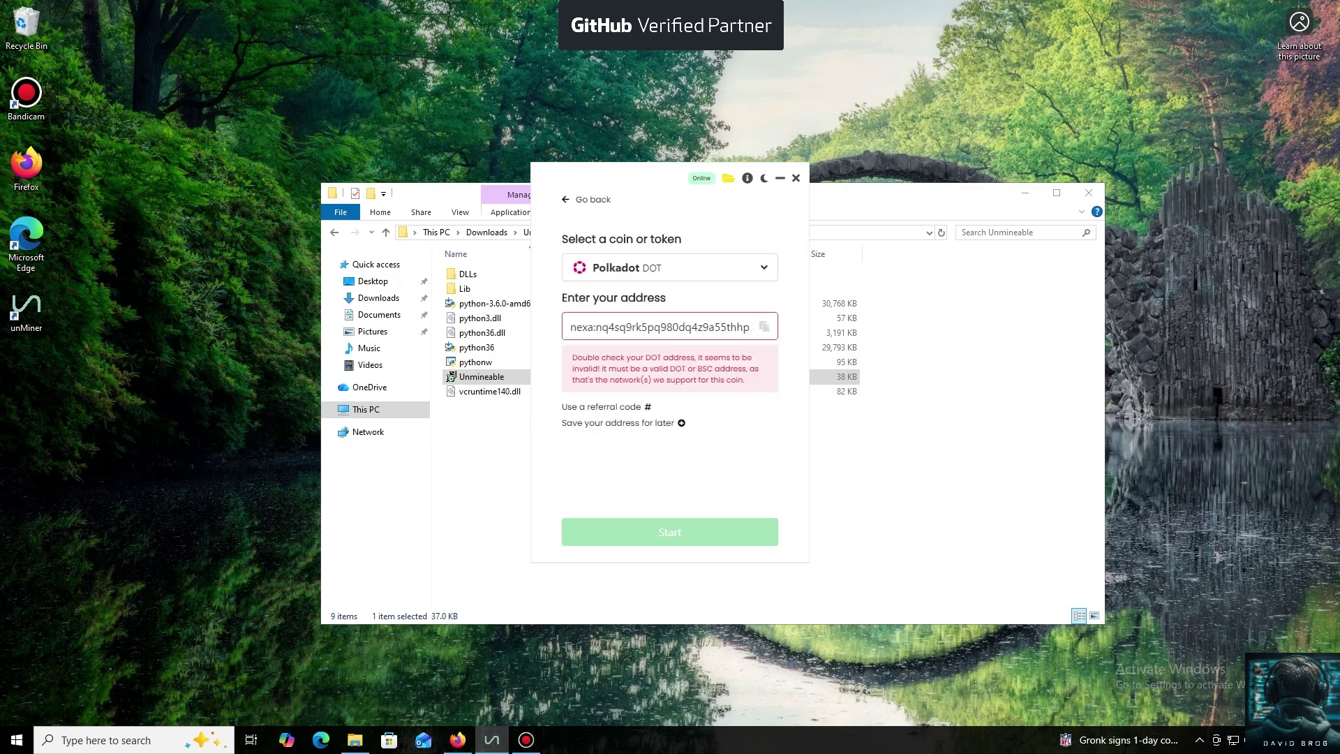
# - Replace the existing payout address with a DOT wallet address and start the miner setup
pyautogui.doubleClick(646, 326)
pyautogui.hotkey('ctrl', 'v')
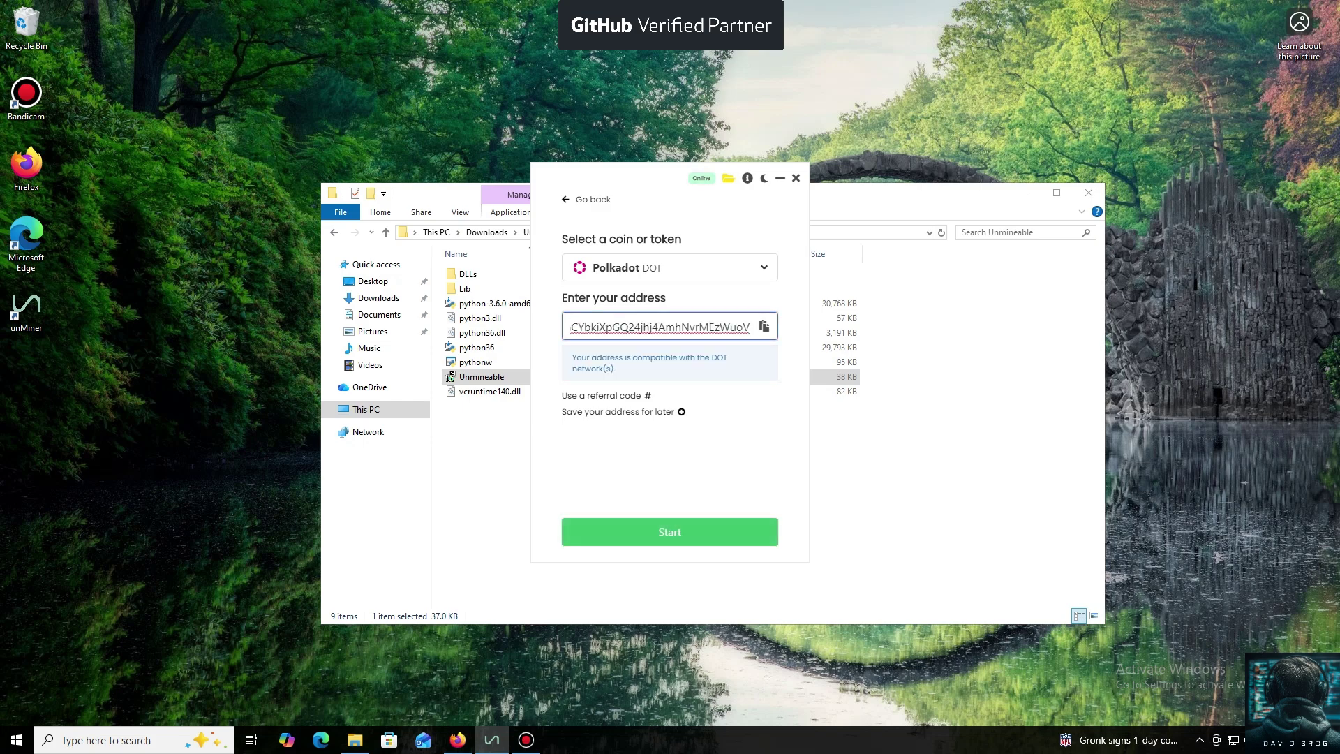
pyautogui.click(670, 531)
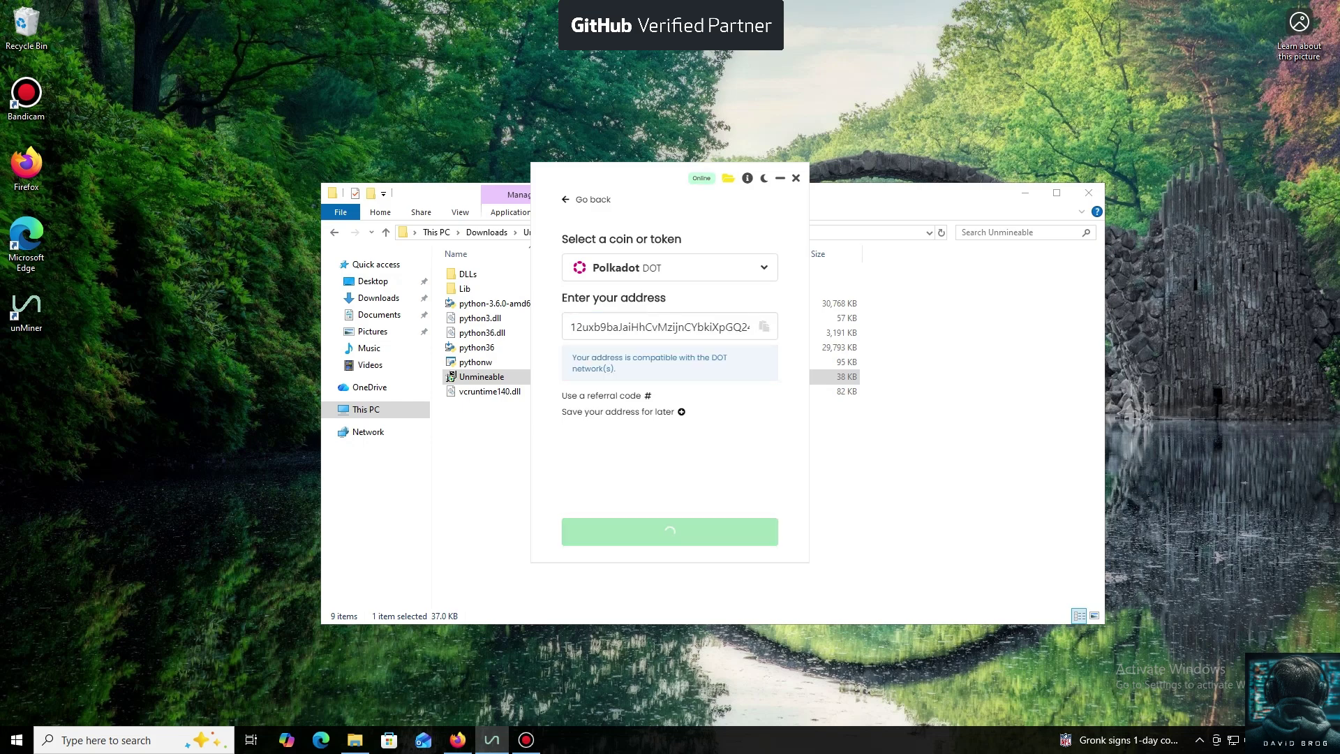